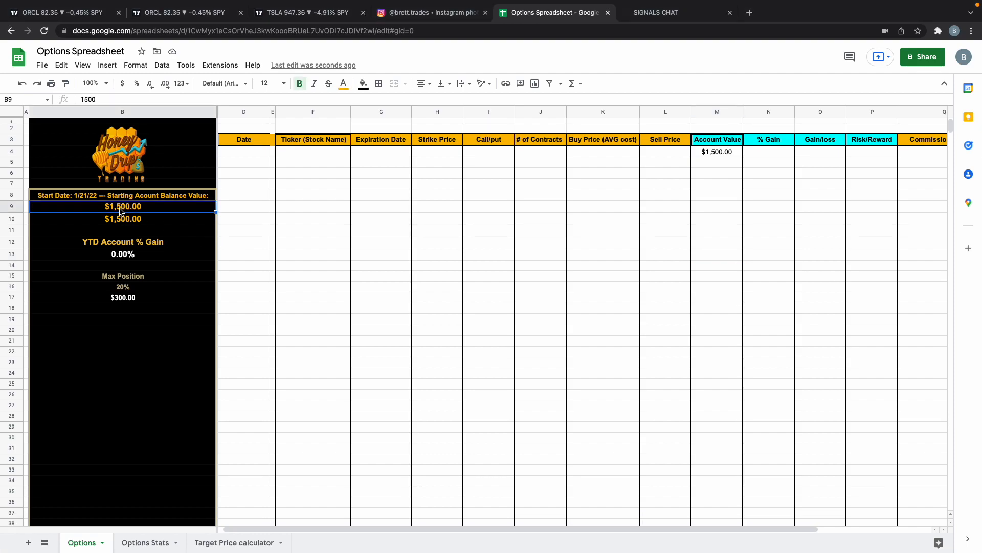
Set the starting account balance value in cell B9 to 2500.
double_click(120, 207)
key(BackSpace)
key(BackSpace)
key(BackSpace)
key(BackSpace)
text(2500)
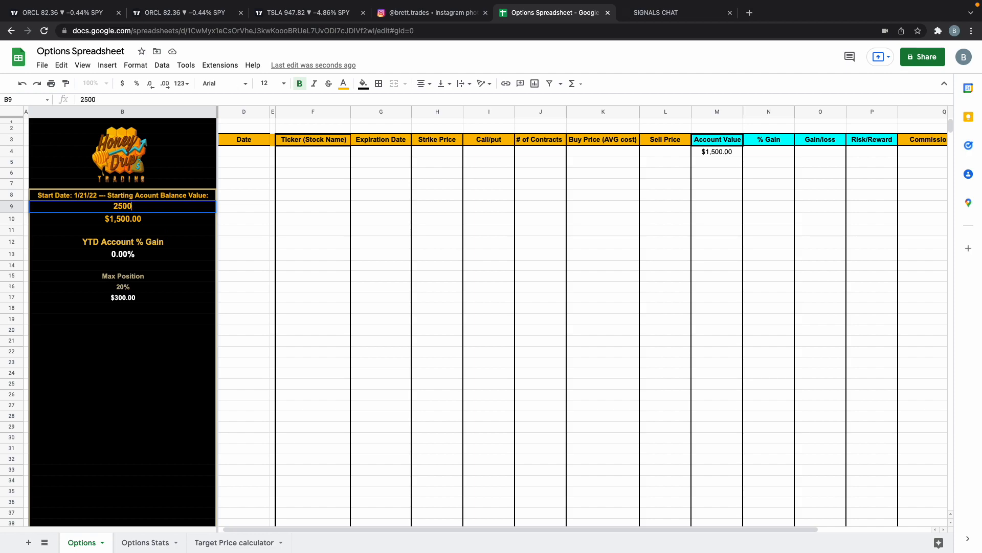
key(Return)
click(136, 210)
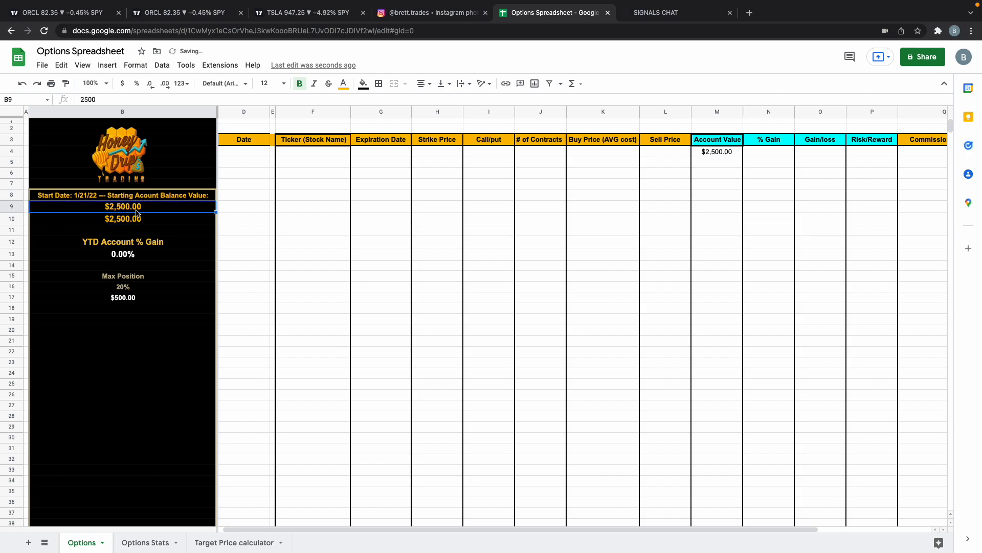
click(123, 220)
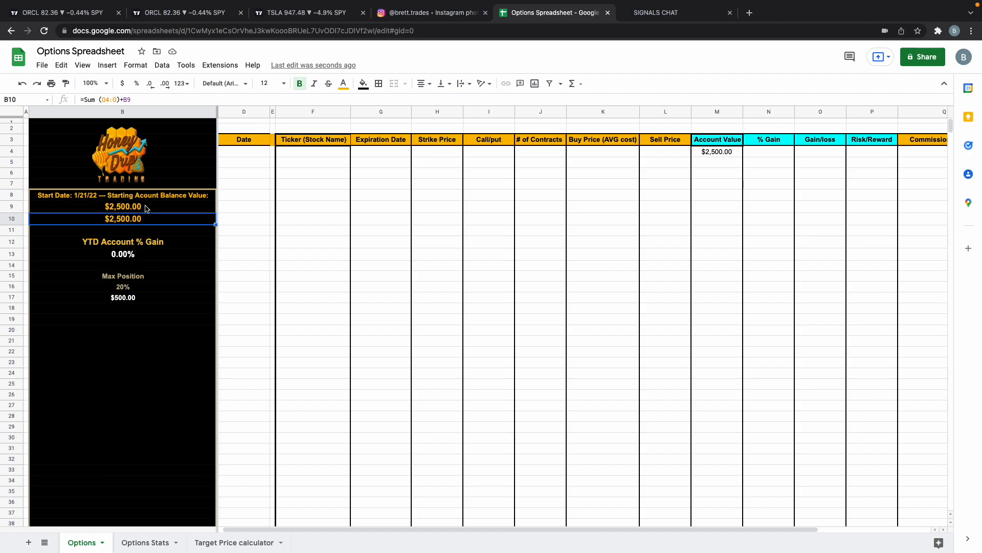
click(143, 210)
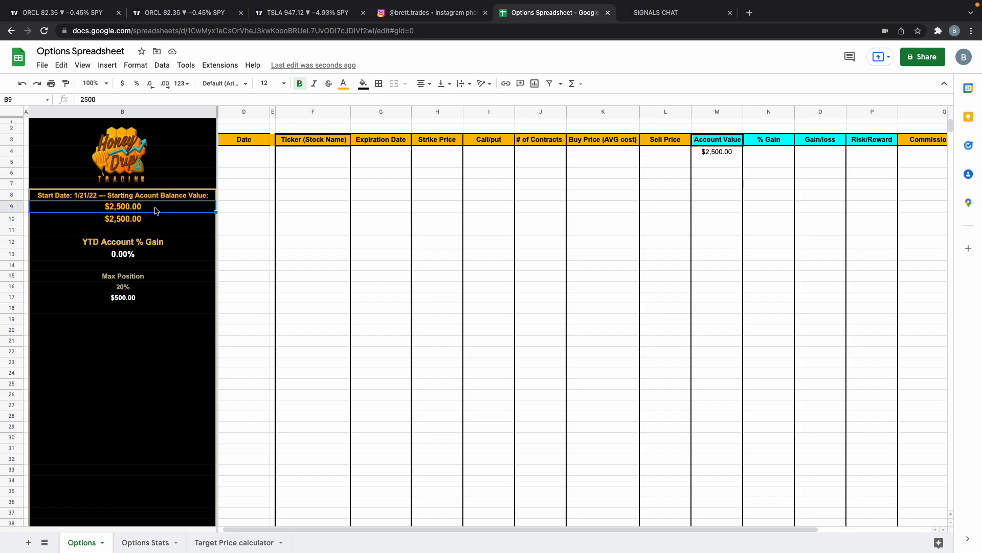
click(147, 220)
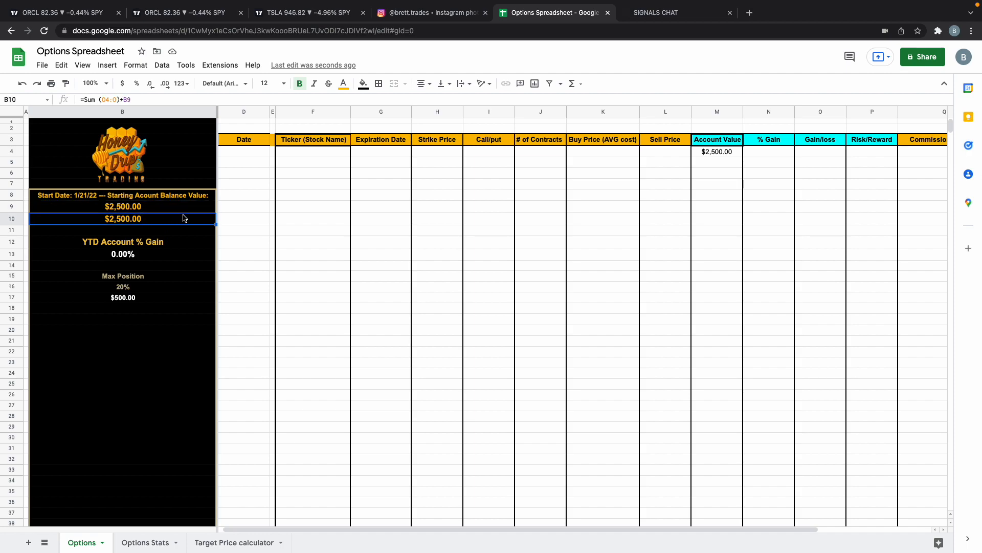
Enter the trade dates 1/20/22 and 1/21/2022 in the first two rows of the Date column.
click(256, 164)
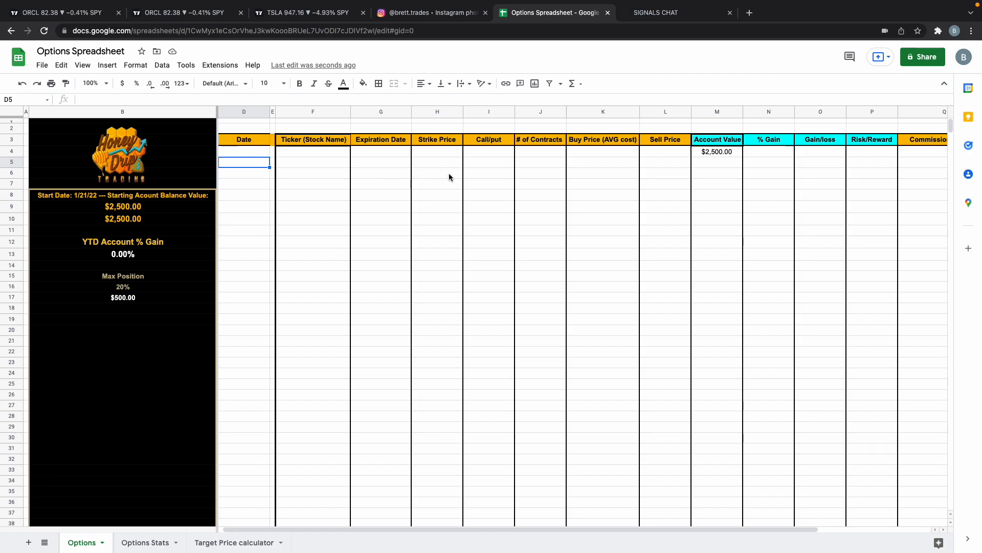
click(248, 152)
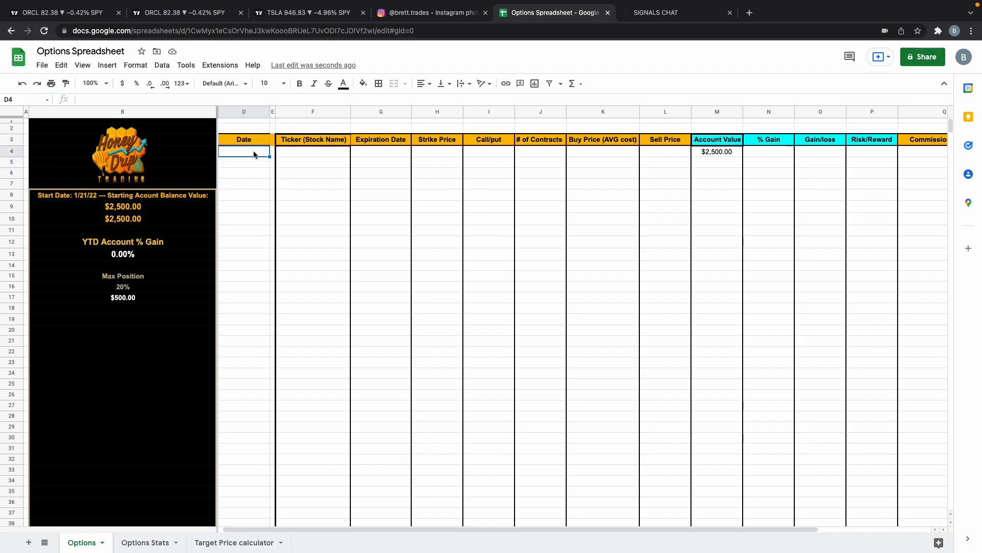
text(1/)
text(1/)
text(20/22)
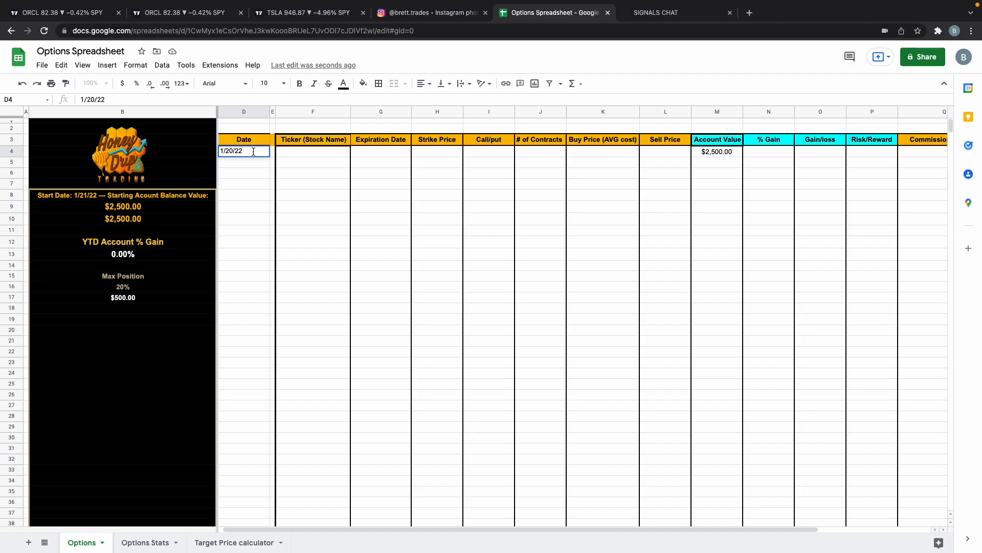
key(Return)
text(1/21/2022)
Enter TSLA as the first trade's ticker with an expiration date of 1/21/2022.
click(300, 151)
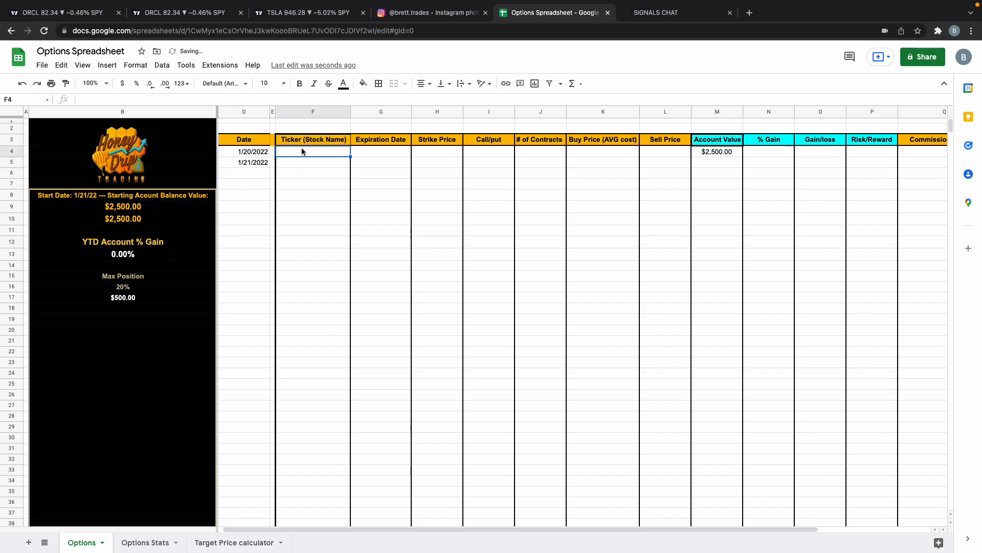
text(TSLA)
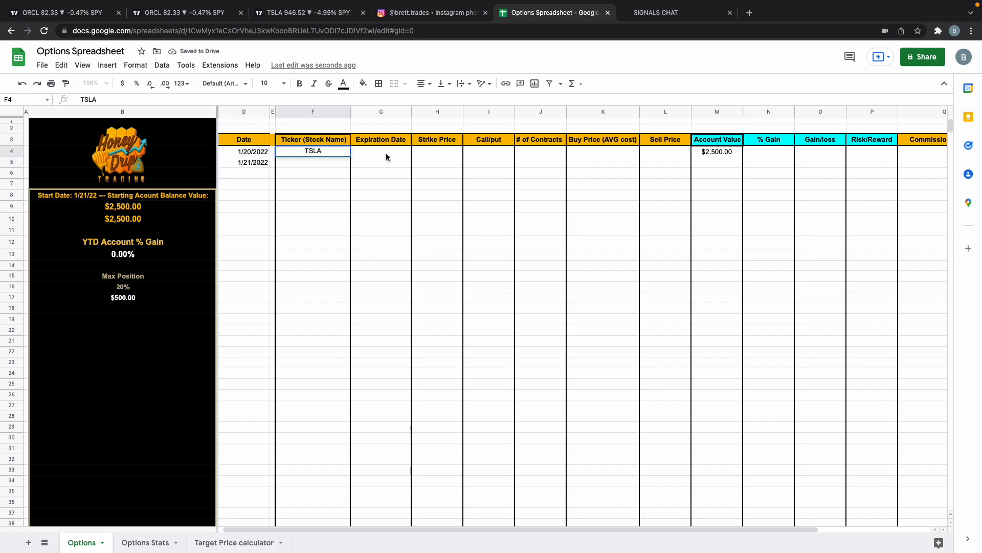
click(386, 152)
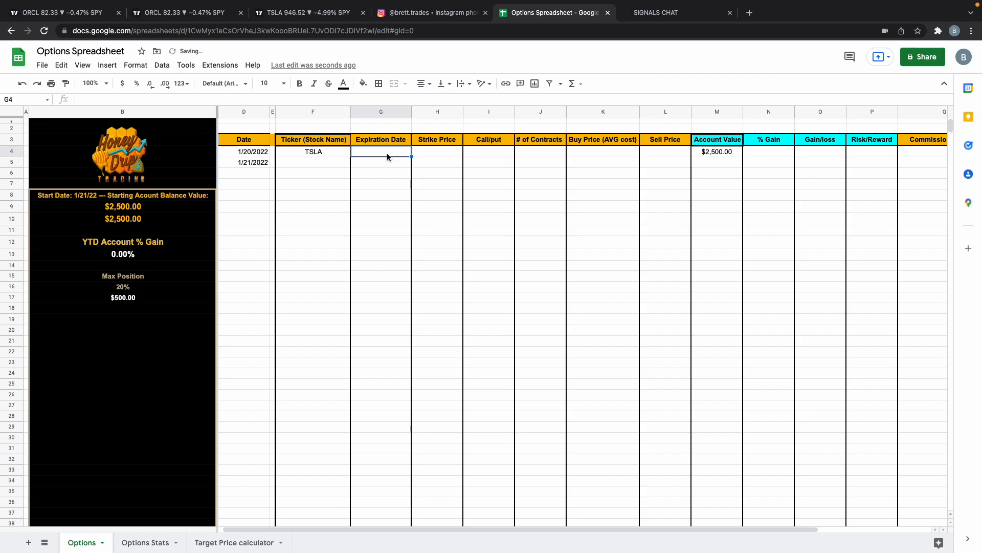
text(1/21/2)
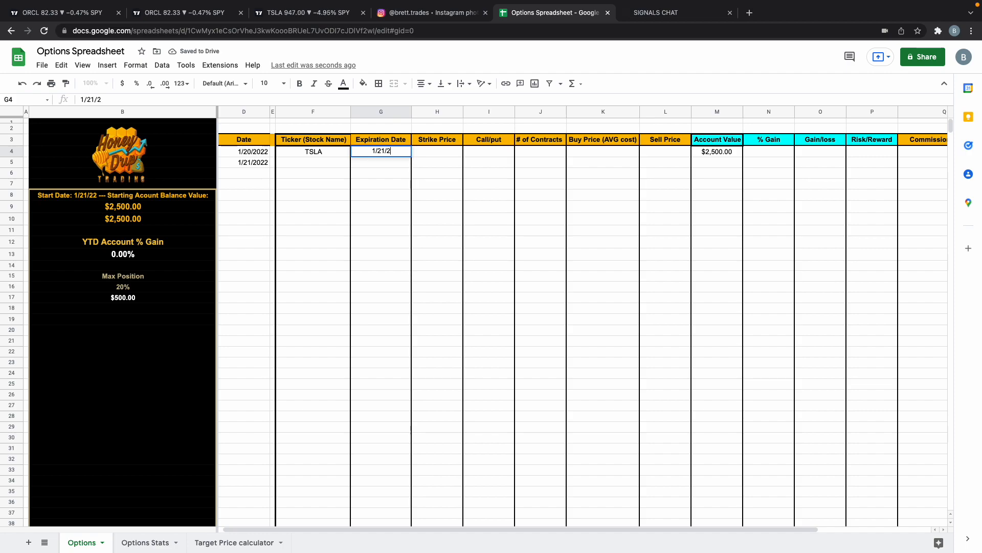
text(022)
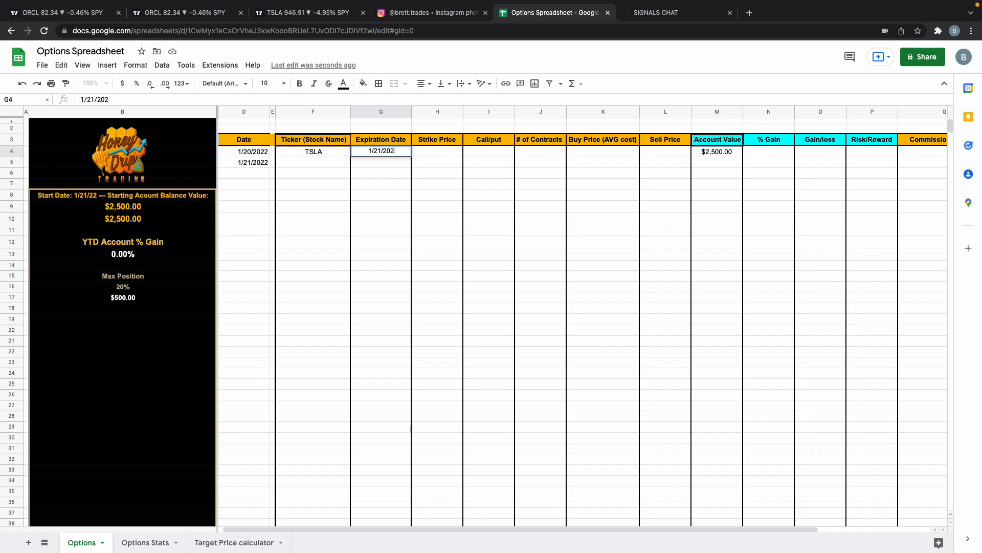
Give the first TSLA trade a strike price of 1000 and mark it as a Call.
click(440, 151)
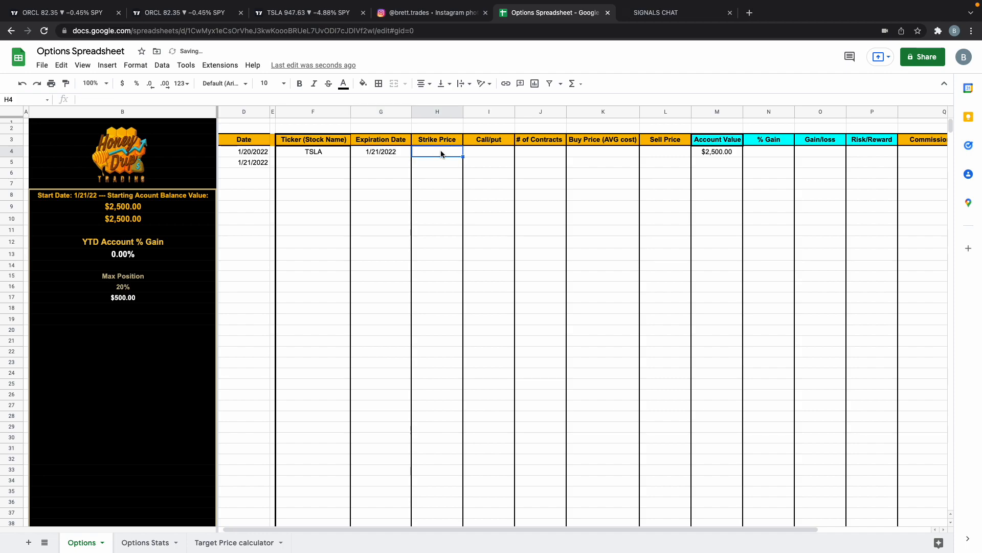
text(1000)
click(493, 156)
text(Call/)
key(BackSpace)
key(BackSpace)
Record 3 contracts, a 5.00 buy price and a 7.50 sell price for the first trade.
click(534, 152)
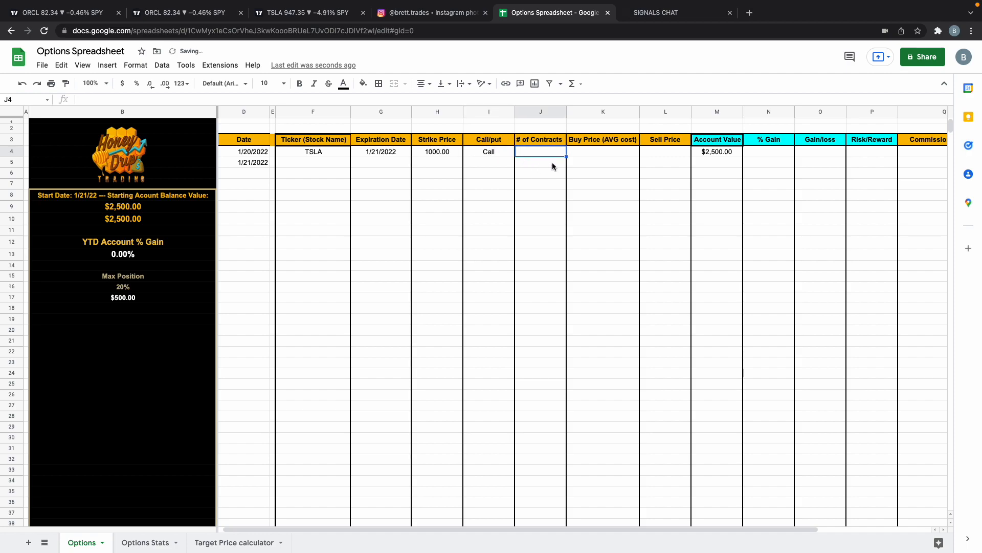
click(589, 153)
text(5.00)
click(662, 152)
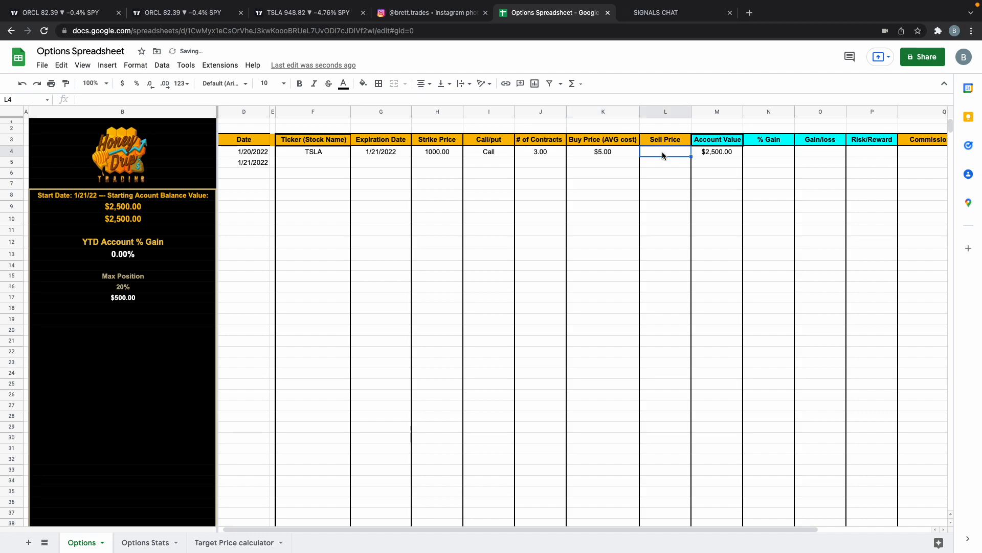
text(7.5)
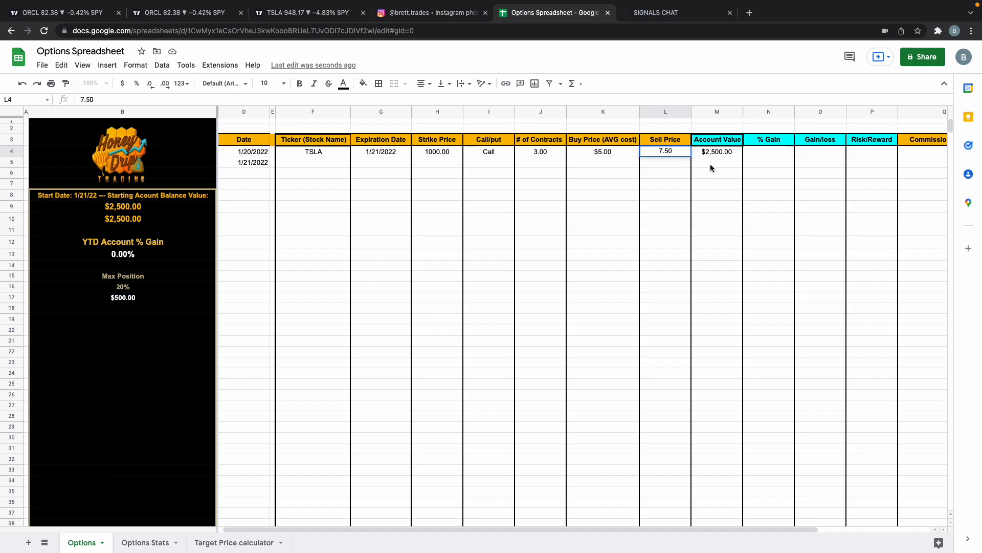
click(762, 162)
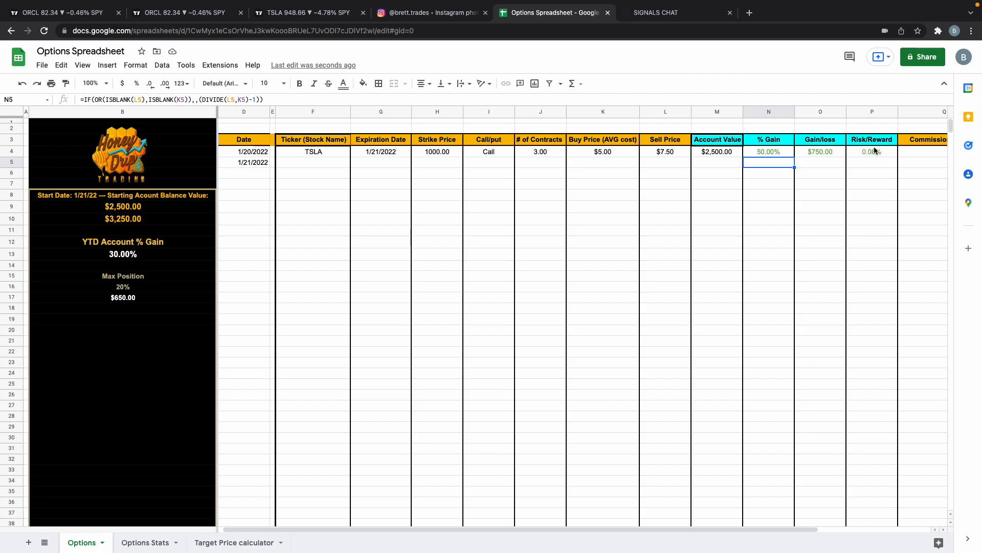
Copy the first trade's details from ticker through sell price into the 1/21/2022 row below.
click(671, 191)
click(393, 171)
click(331, 163)
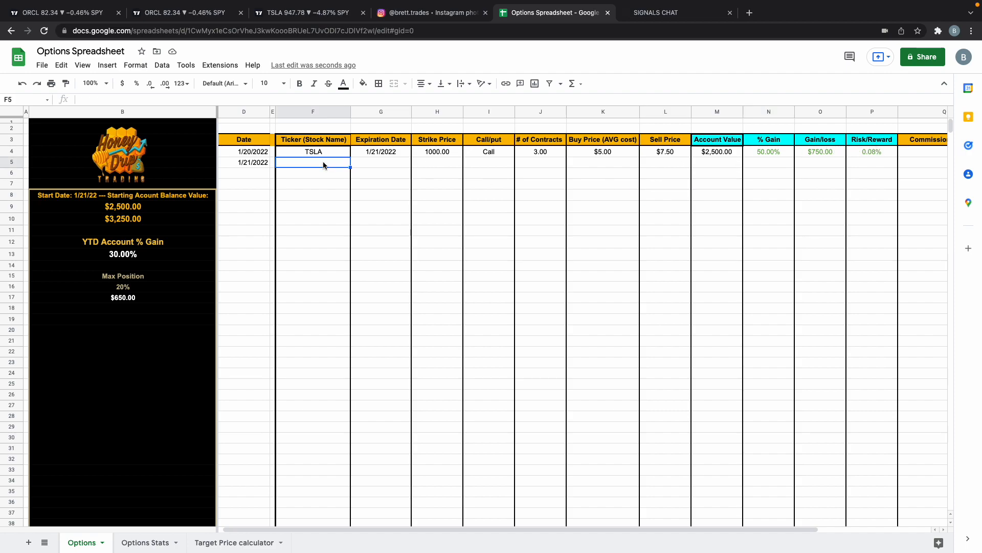
drag(319, 154, 654, 156)
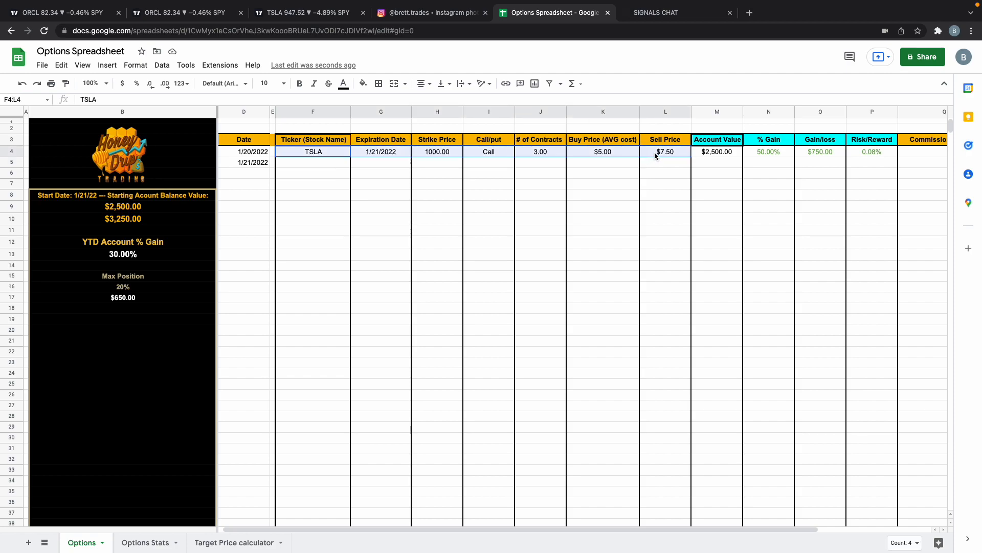
key(ctrl+c)
click(320, 163)
key(ctrl+v)
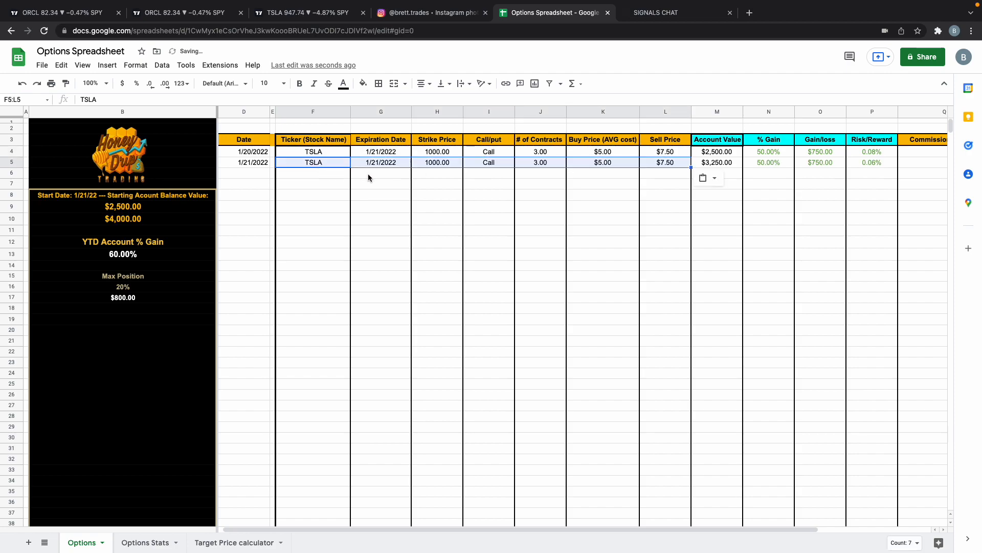
Add a third trade in row 6 with the same copied TSLA details and the date 1/21/2022.
click(370, 183)
click(250, 174)
click(305, 173)
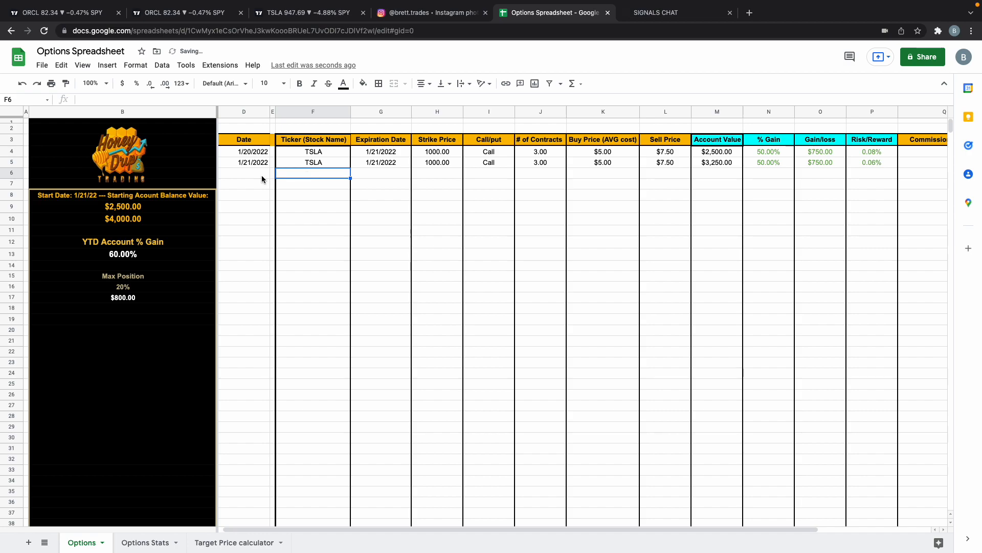
key(ctrl+v)
click(243, 174)
text(1/21/2022)
click(364, 210)
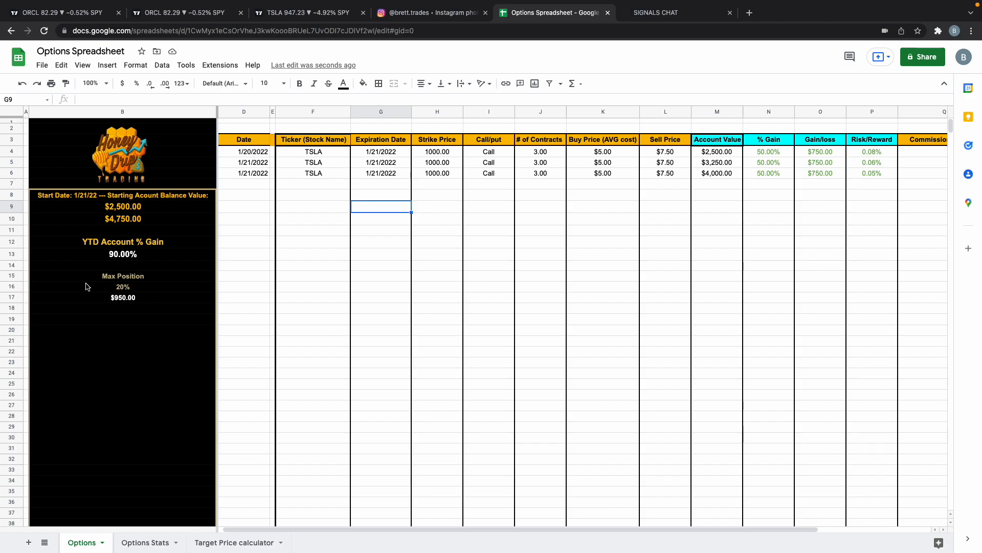
Clear the third trade's entries in row 6, from the date through the sell price.
click(125, 289)
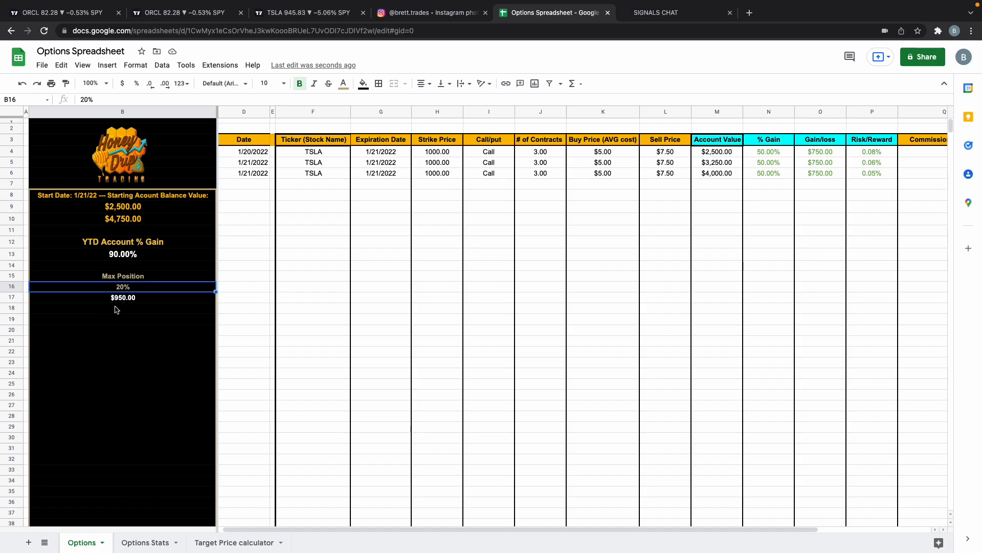
drag(256, 175, 381, 184)
drag(550, 195, 664, 176)
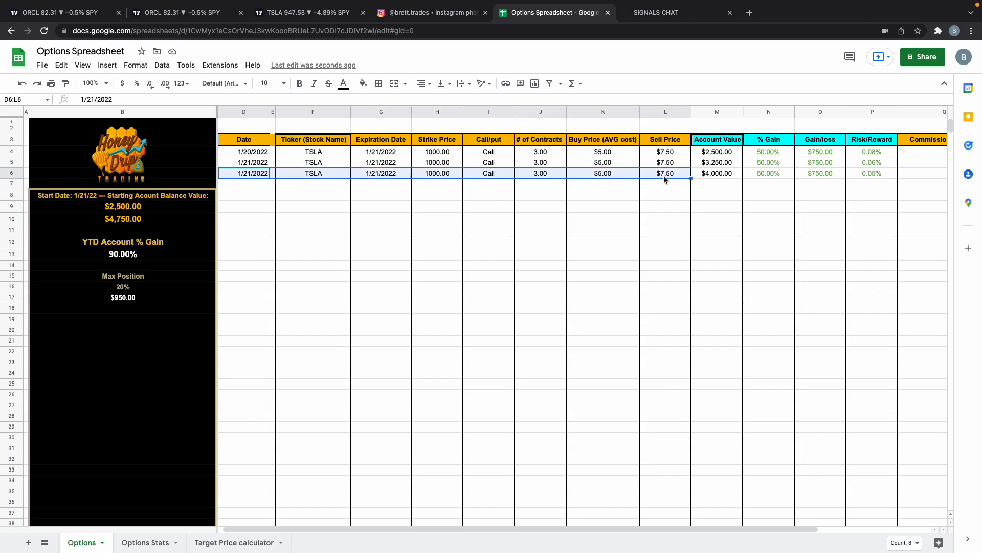
key(Delete)
click(544, 255)
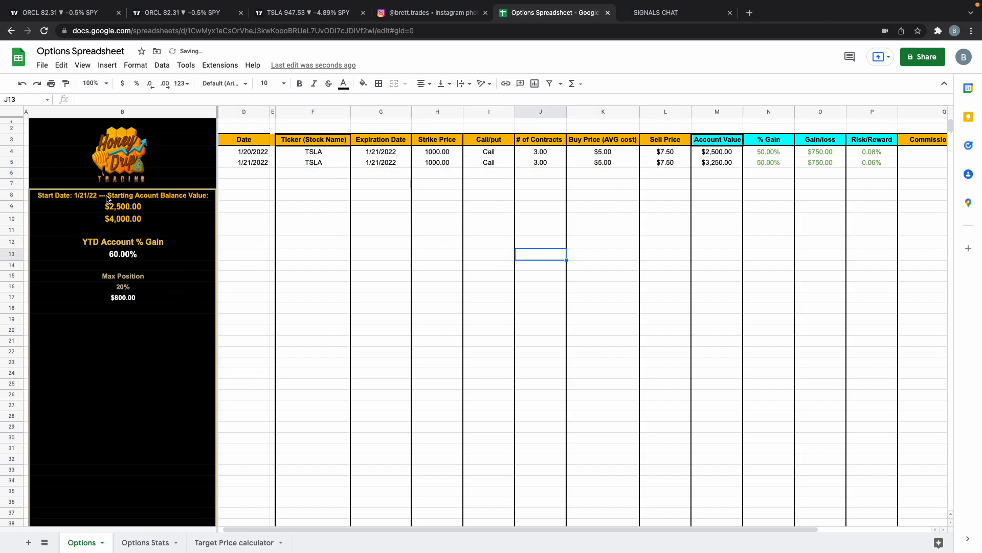
Set the max position percentage in cell B16 to 10%.
click(137, 286)
text(15)
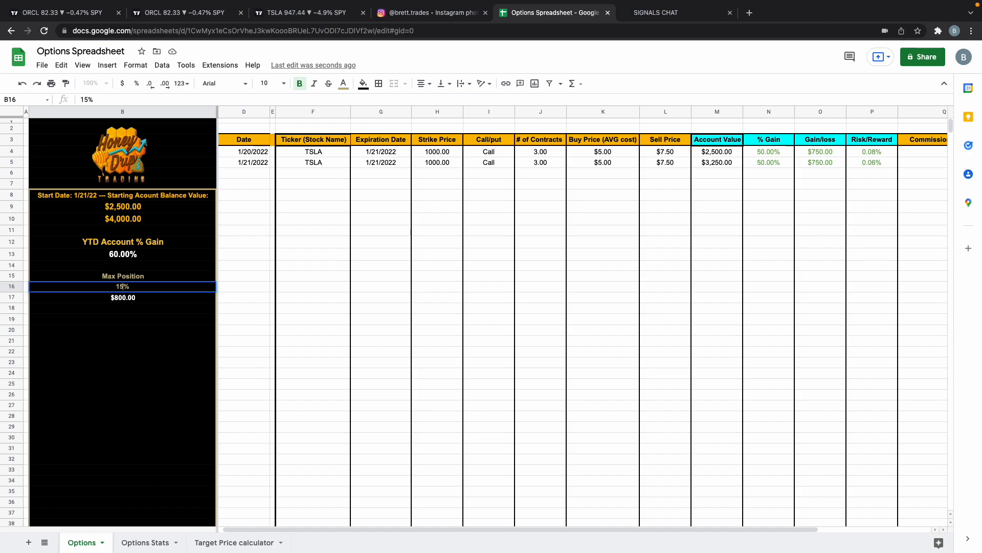
key(BackSpace)
key(BackSpace)
text(10)
key(Return)
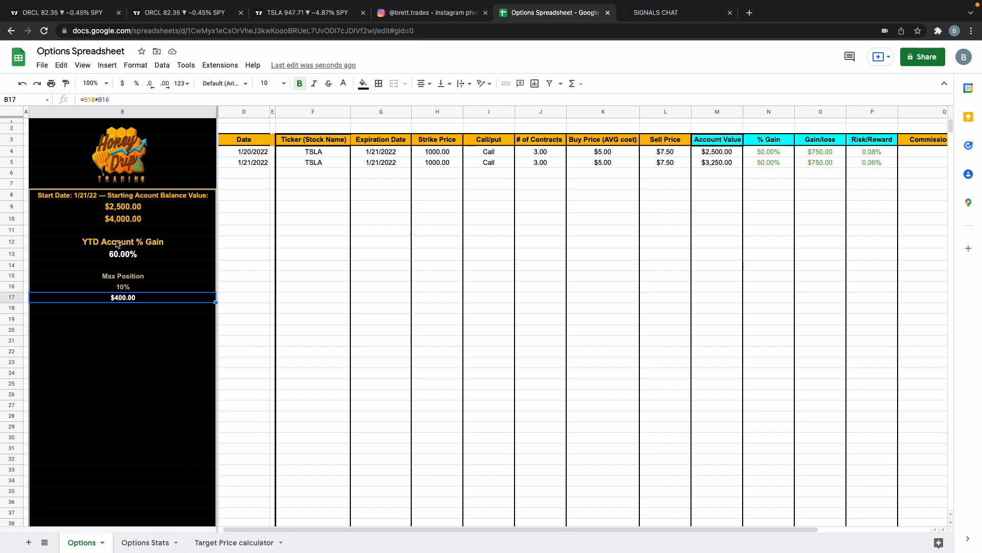
Examine the Options Stats summary, its net earnings formula and the P/L chart alongside the account figures on the Options sheet.
click(119, 277)
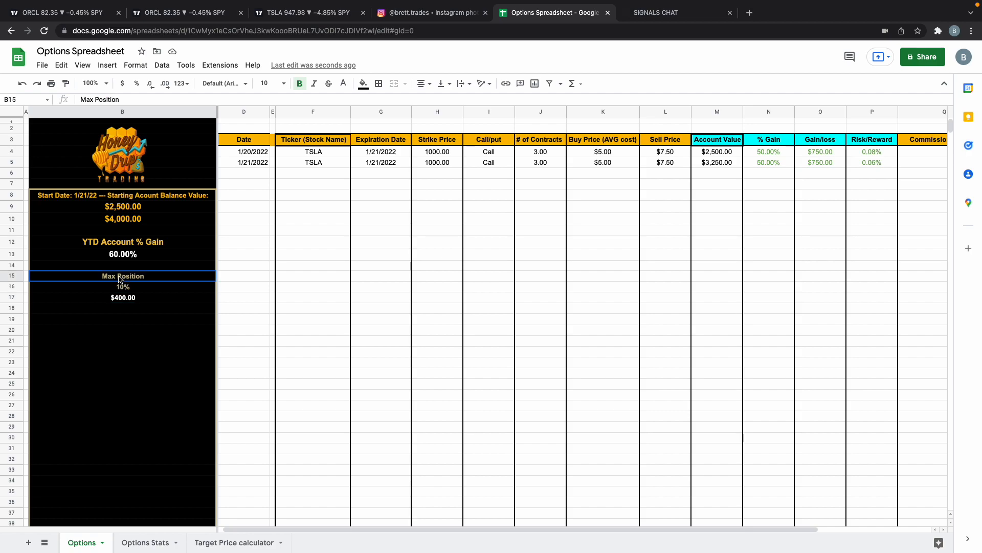
click(118, 245)
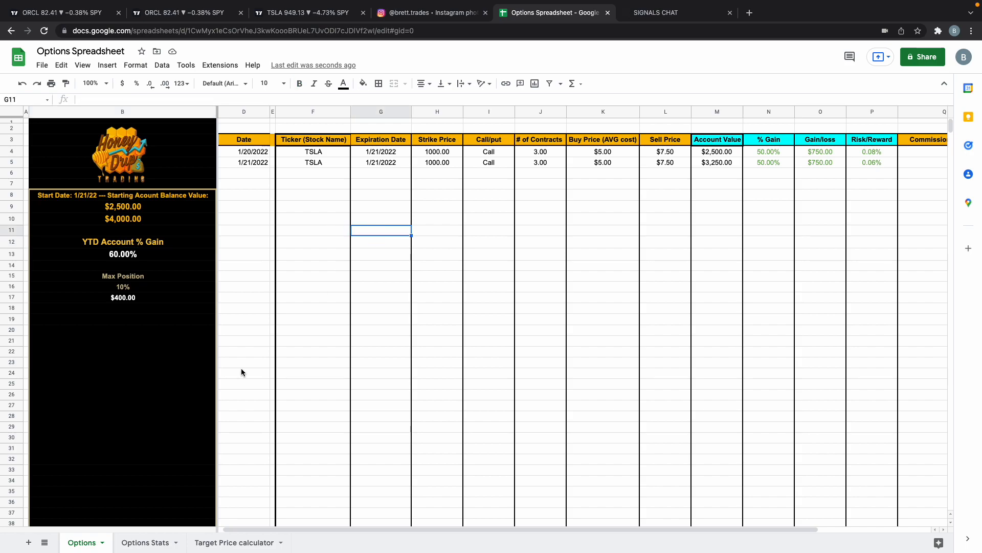
click(134, 542)
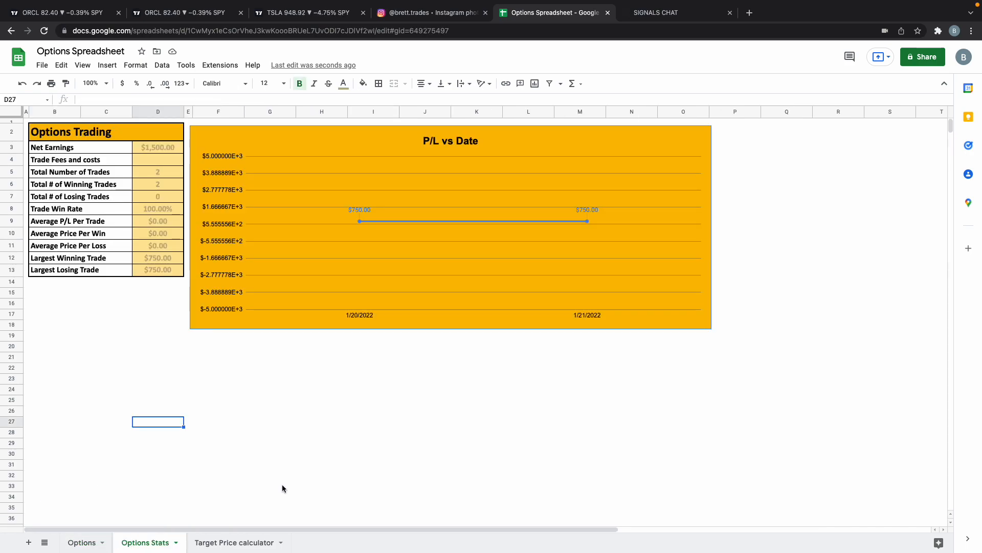
click(320, 400)
click(60, 357)
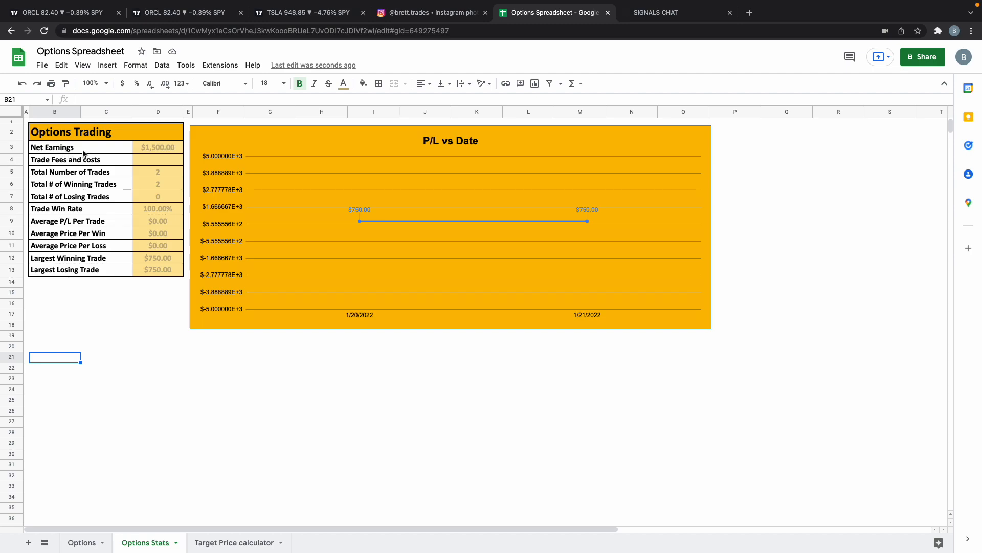
click(158, 151)
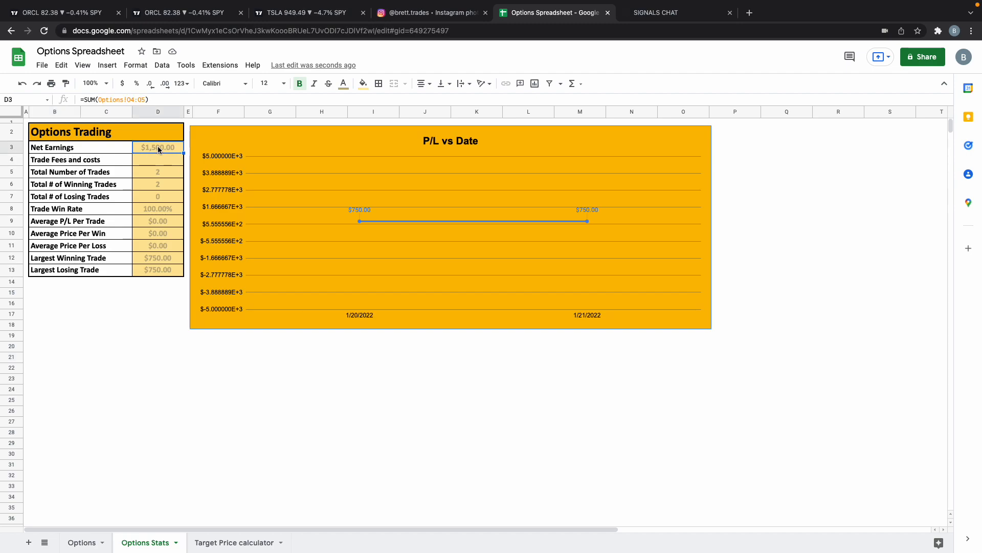
click(80, 541)
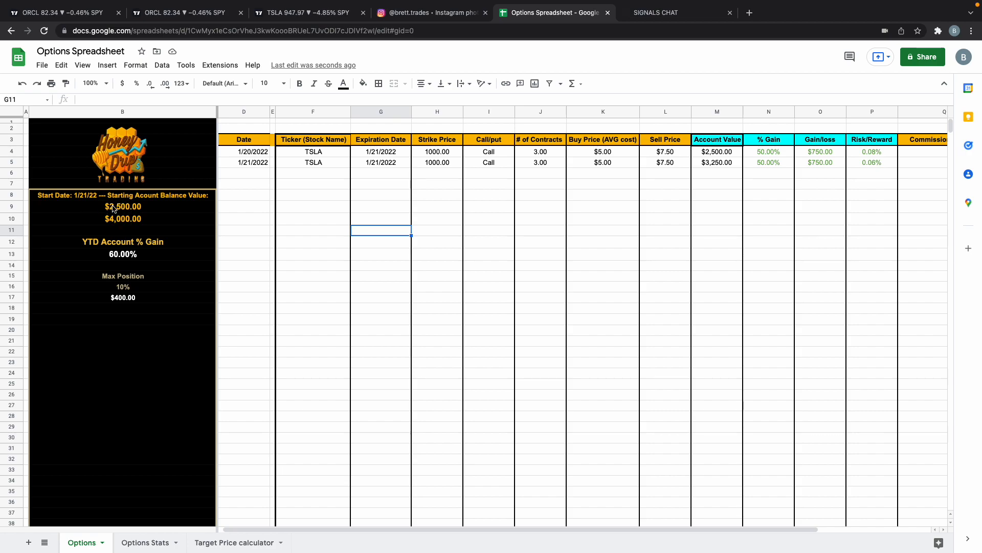
click(215, 544)
click(154, 543)
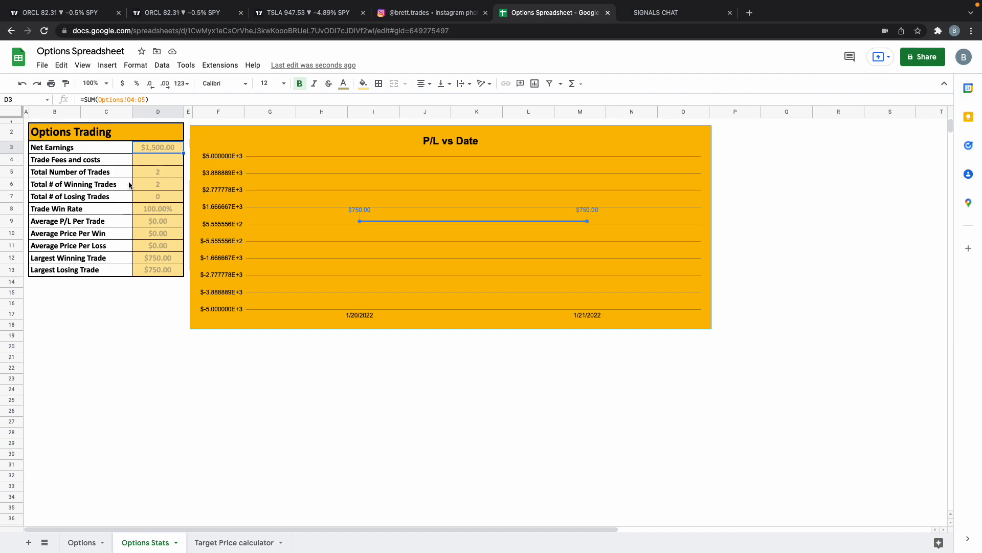
Check the empty Trade Fees and costs cell in Options Stats against the Commissions (if any) column on the Options sheet.
click(158, 162)
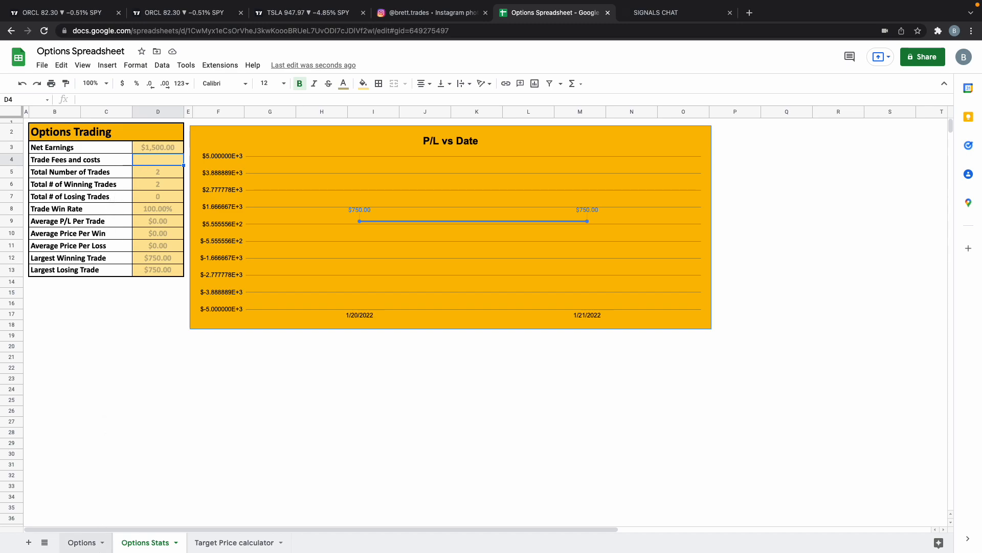
click(88, 543)
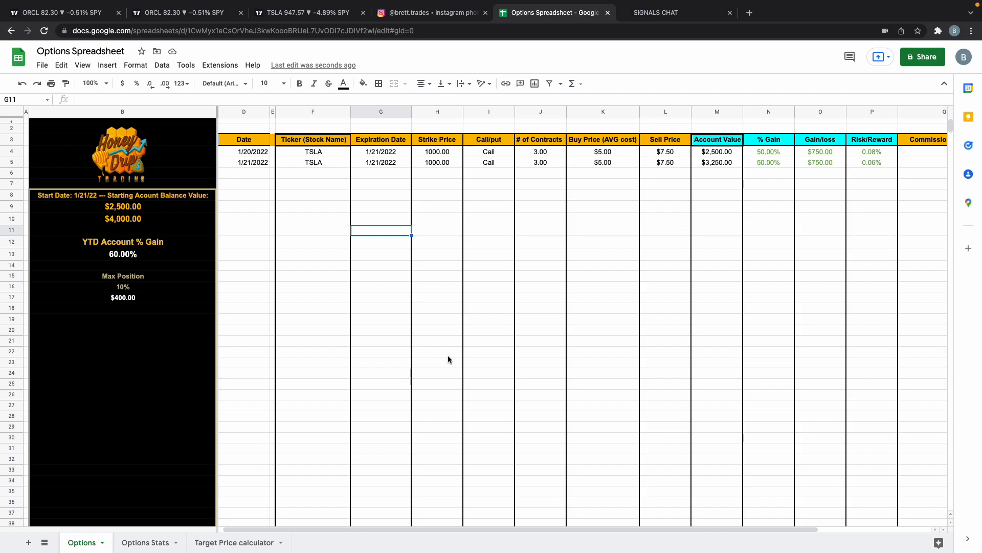
click(566, 470)
scroll(579, 467, right, 2)
click(864, 153)
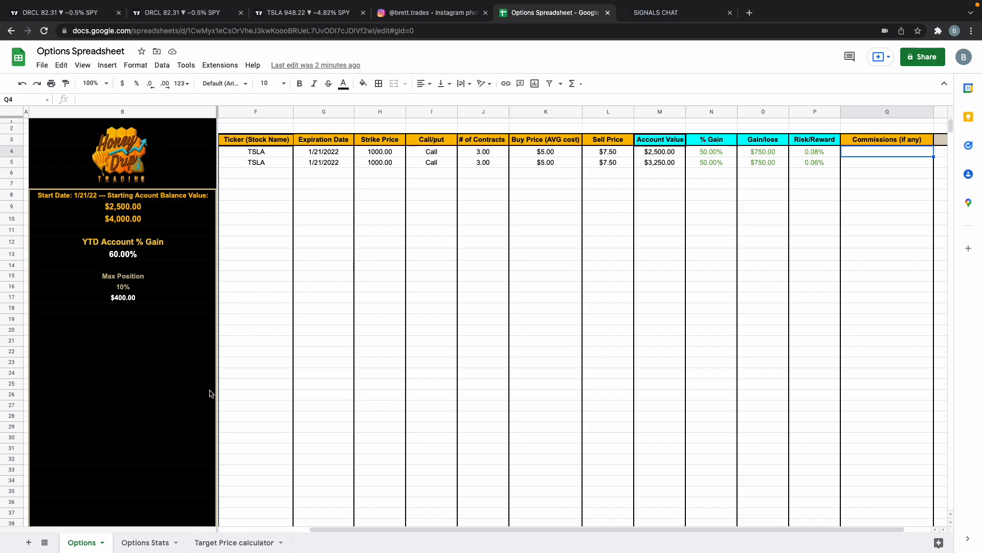
click(160, 544)
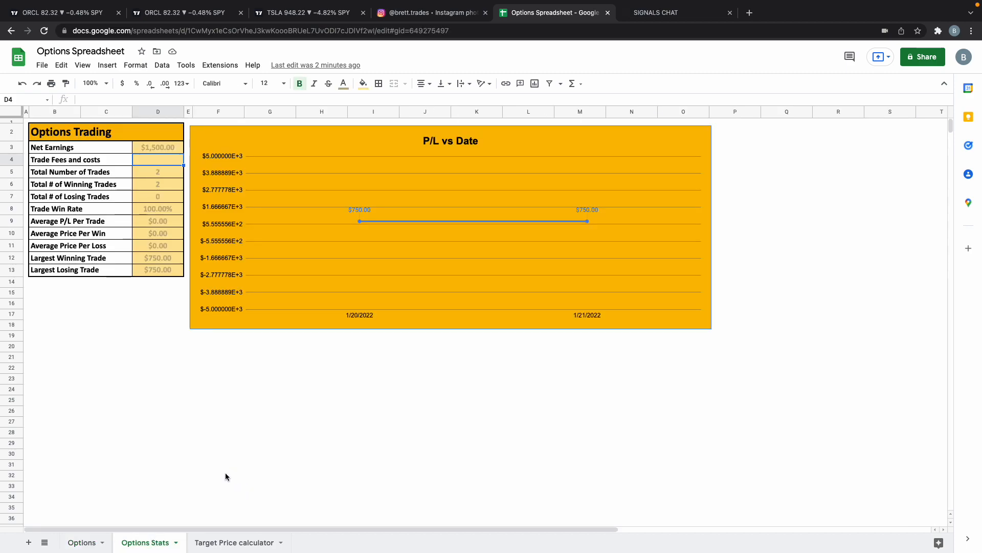
Examine the Target Price calculator sheet, covering its entry inputs from Date to Stop Loss % and the Risk Per Share column.
click(235, 545)
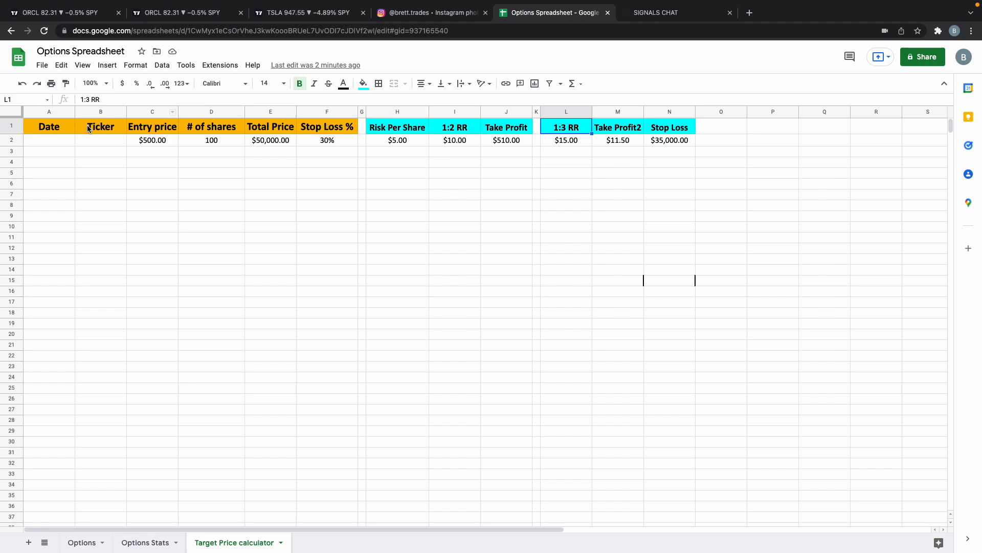
click(51, 125)
drag(118, 141, 342, 142)
click(405, 128)
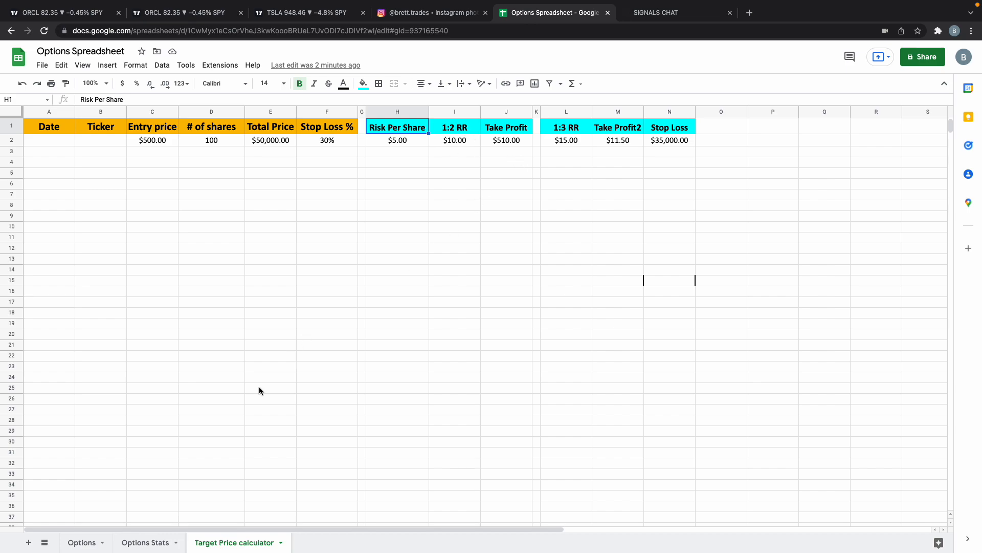
click(82, 542)
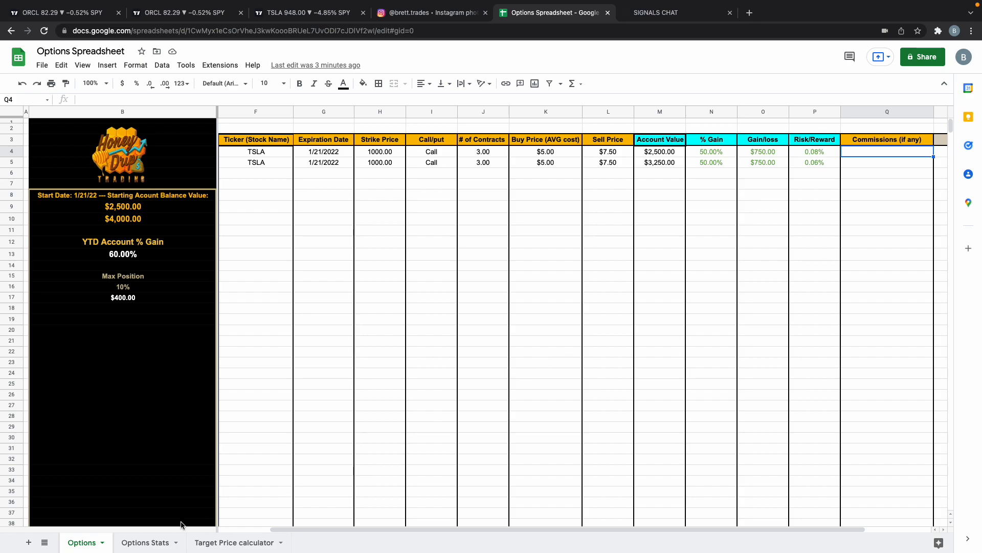
click(146, 541)
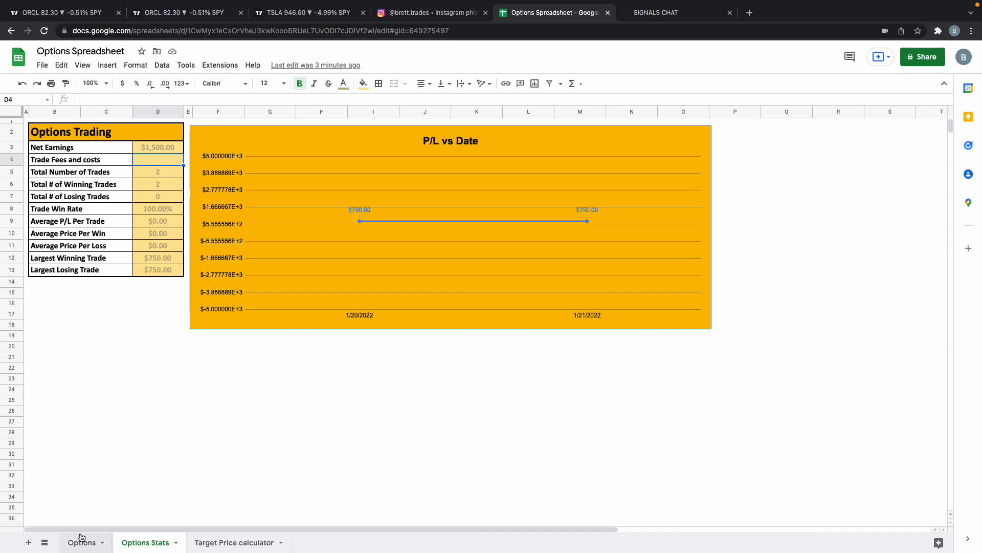
mouse_move(443, 551)
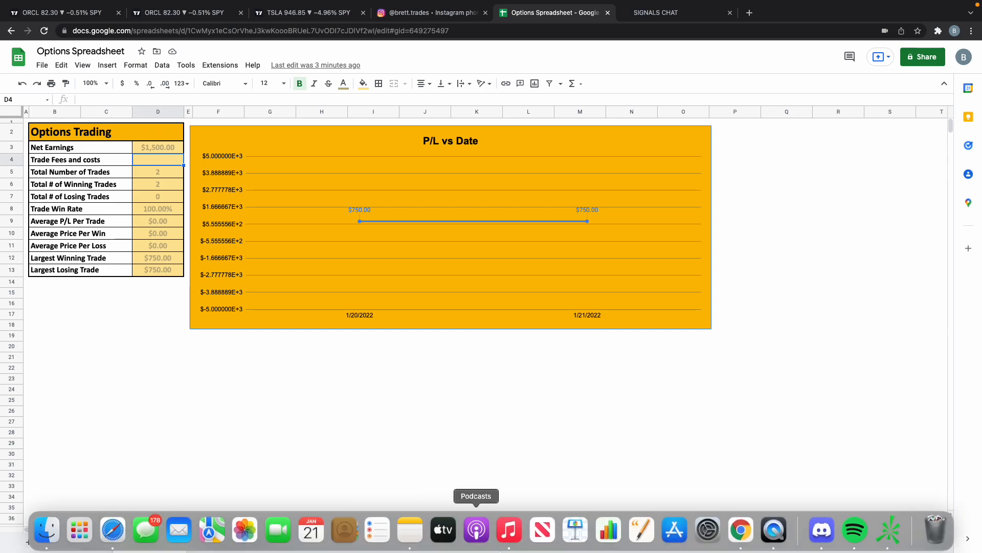
click(784, 545)
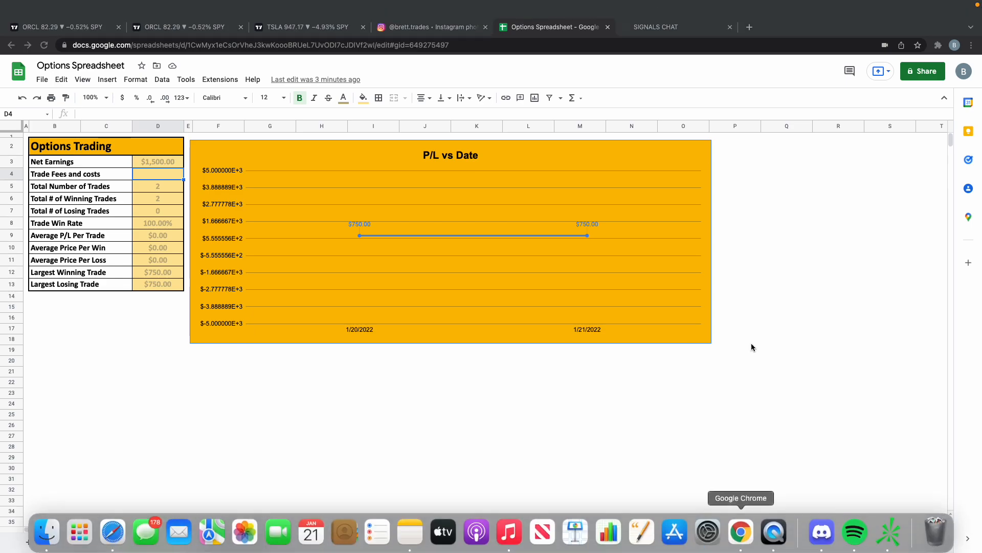